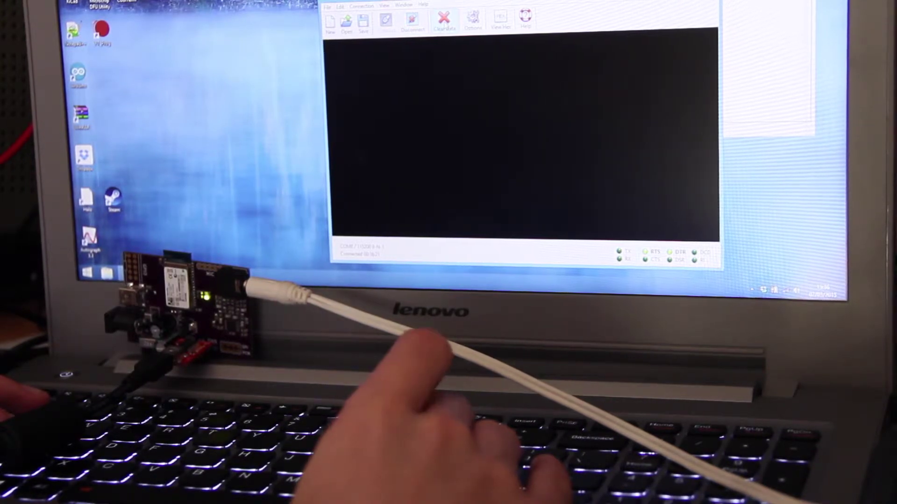
Send AP and AD to get the current track's metadata, then AT+ to skip tracks
key(Return)
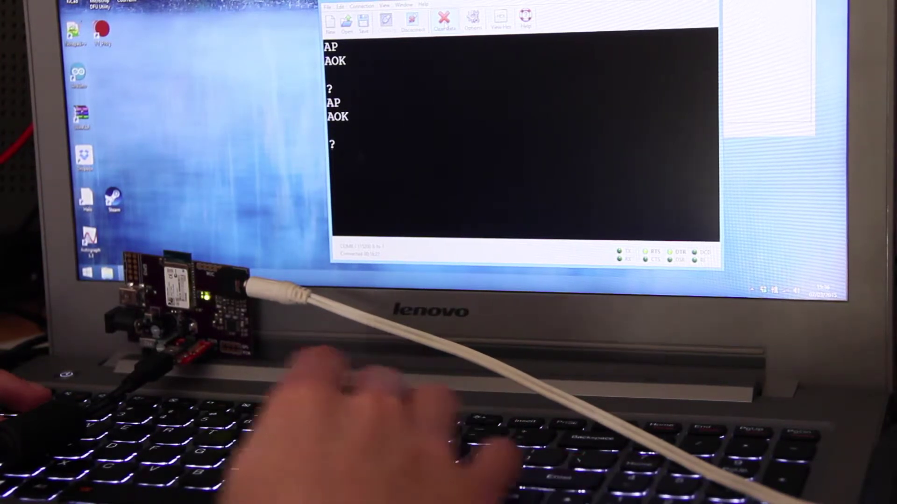
text(AD)
key(Return)
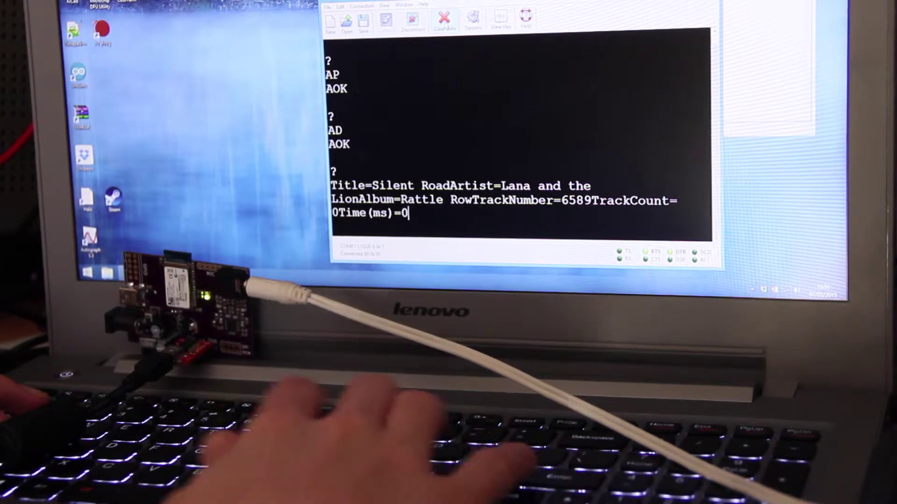
text(AT+)
key(Return)
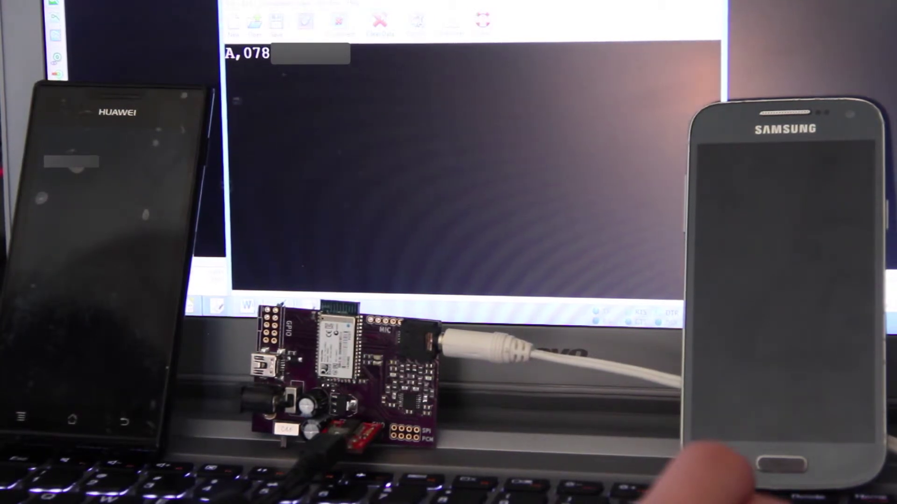
Send the A,<number> dial command, then E to end the call
key(Return)
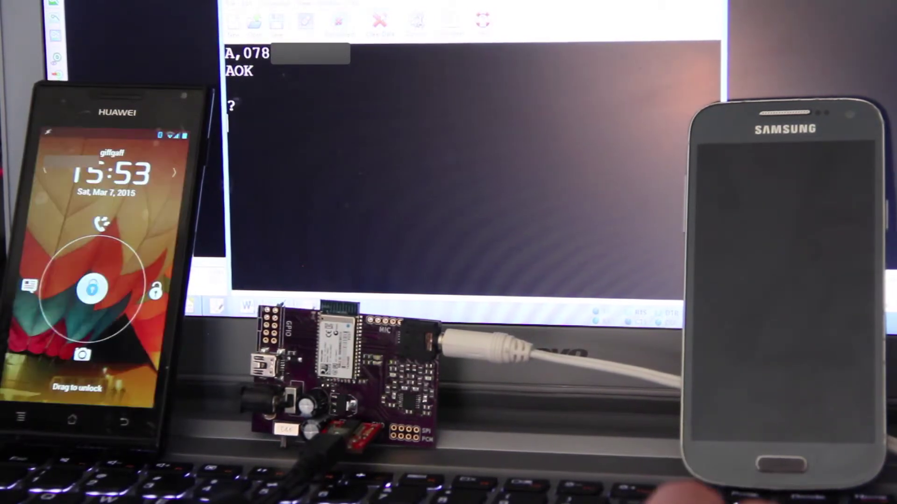
text(E)
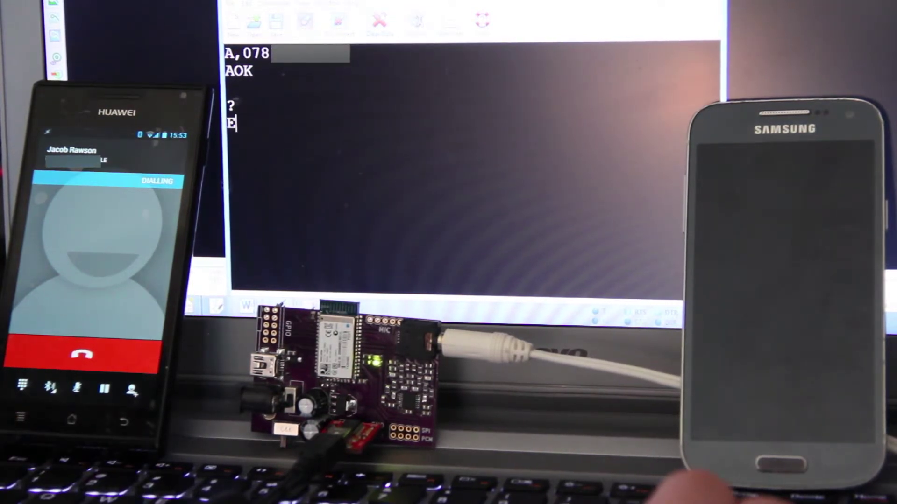
key(Return)
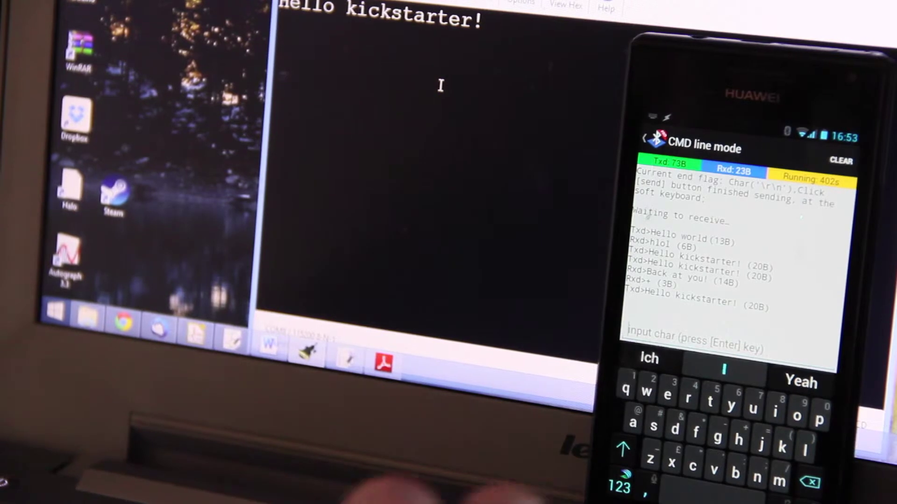
text(Back at )
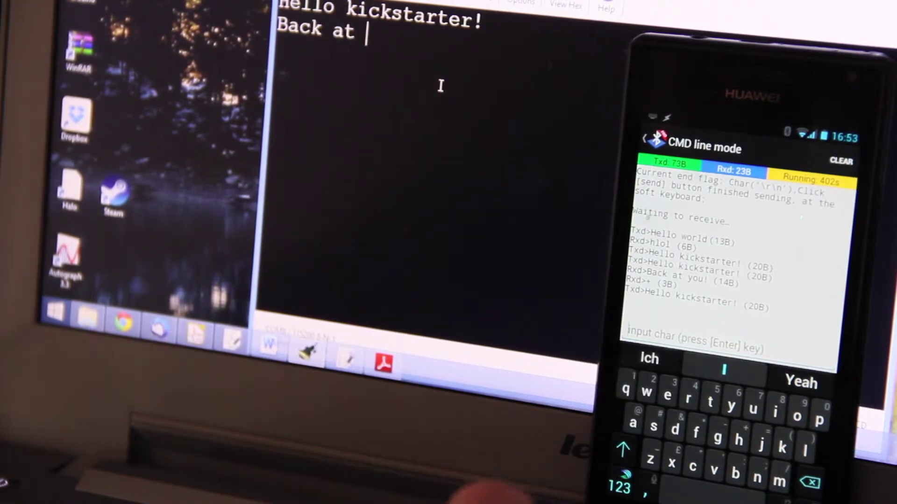
text(you!)
Send the reply 'Back at you!' over SPP to the phone
key(Return)
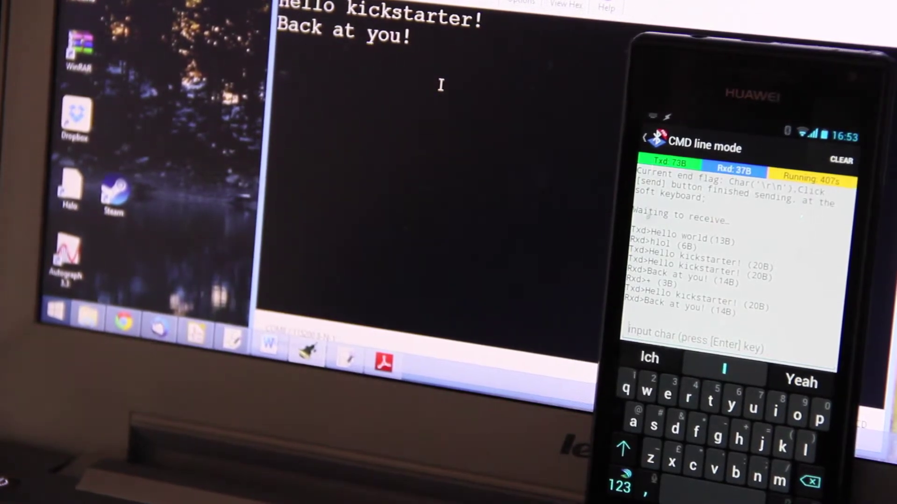